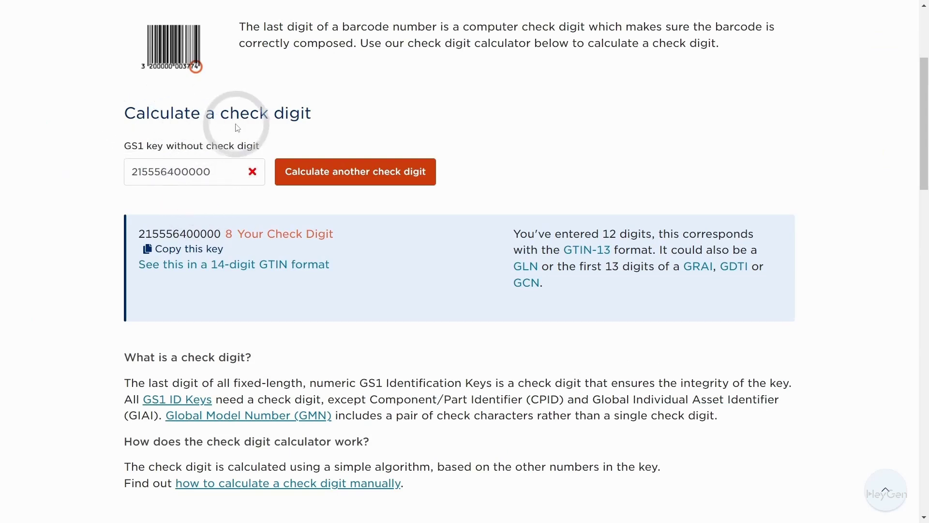
click(173, 179)
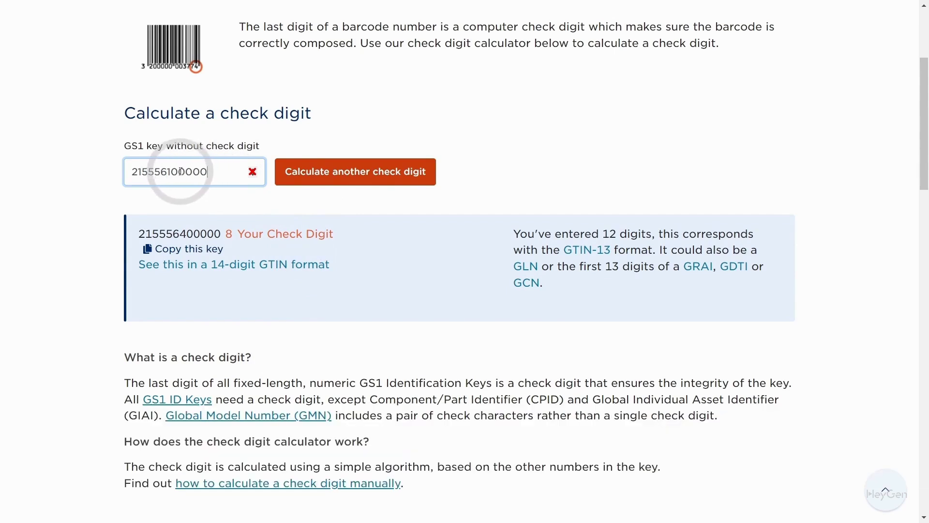
drag(179, 172, 189, 172)
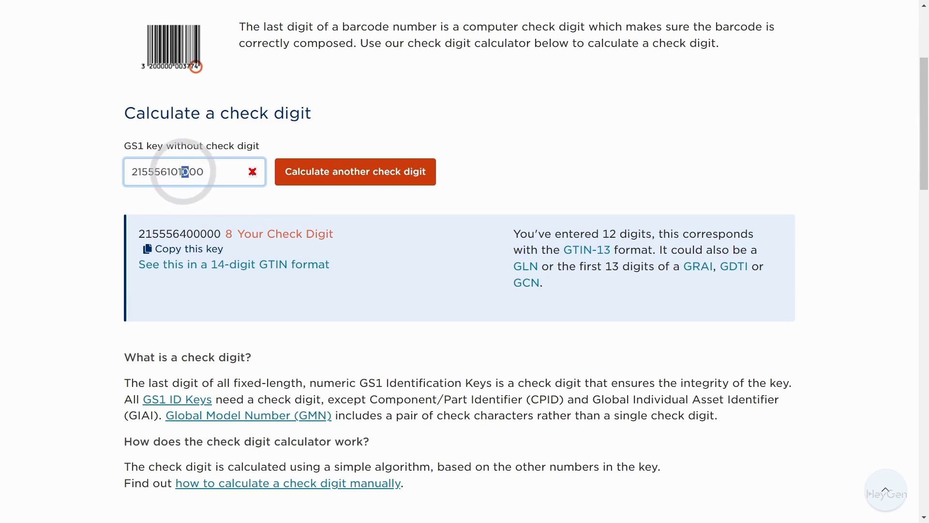
click(340, 173)
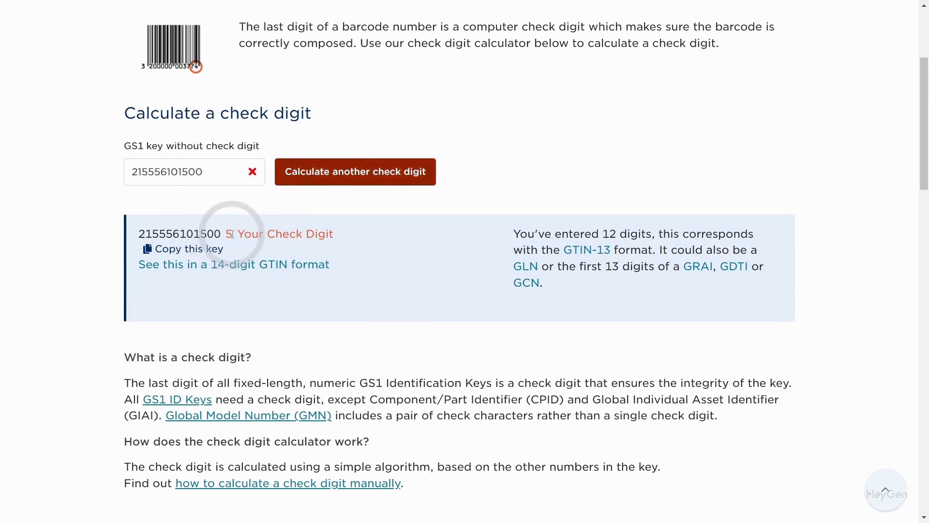
drag(139, 233, 232, 234)
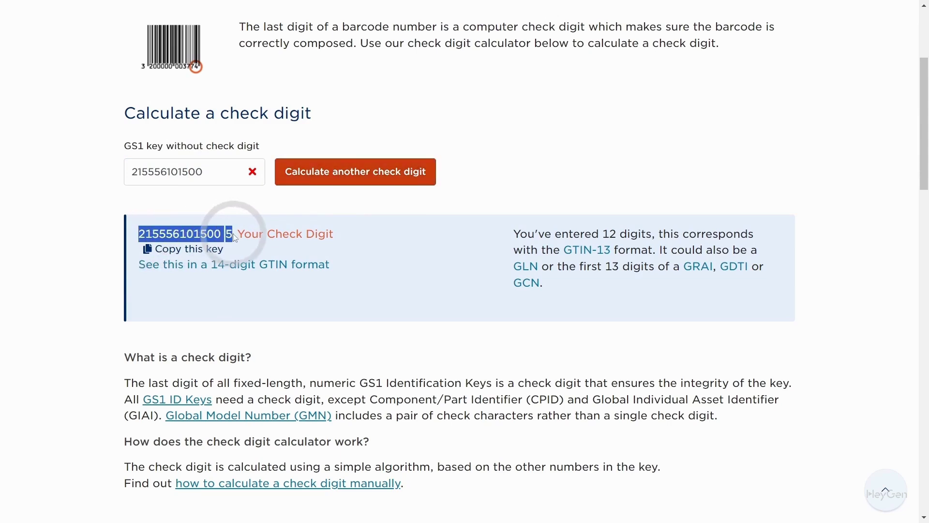
key(ctrl+c)
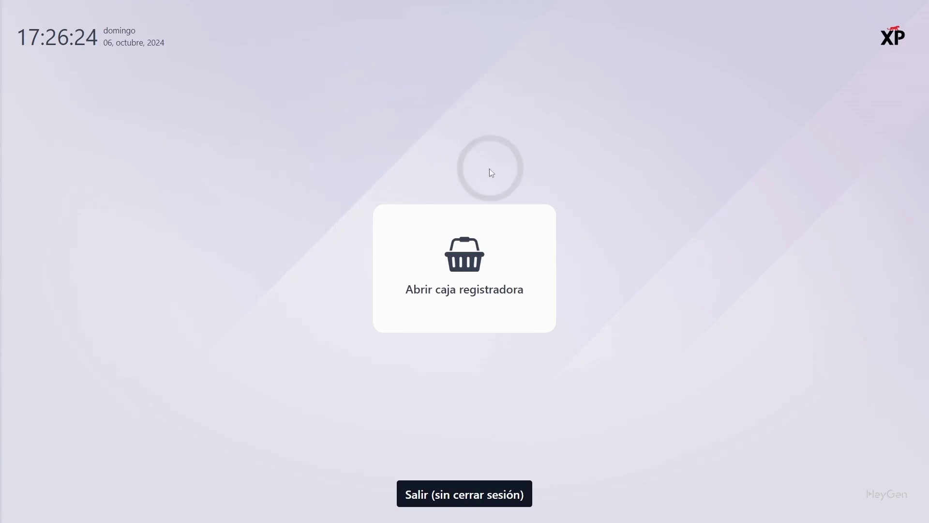
Step: Open and confirm the cash register, then open Ventana de solución de bugs from the menu
click(462, 264)
click(347, 372)
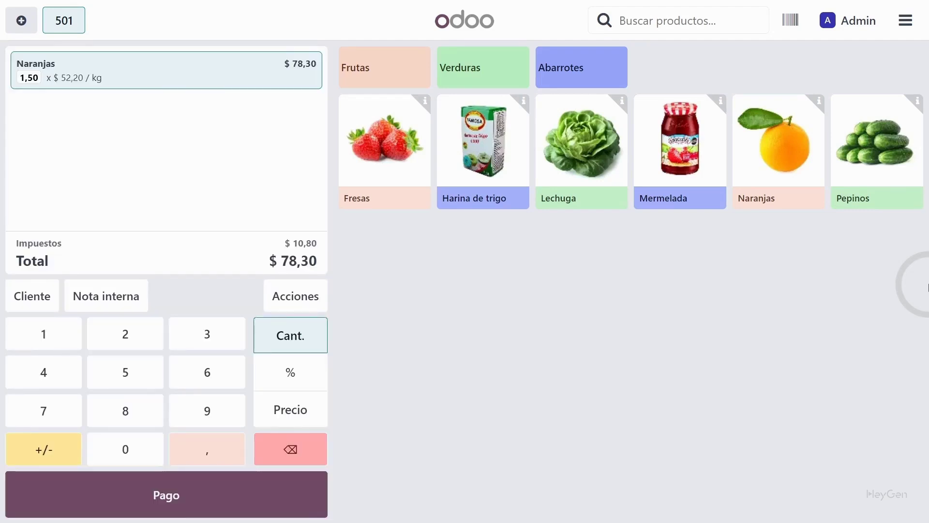
click(906, 20)
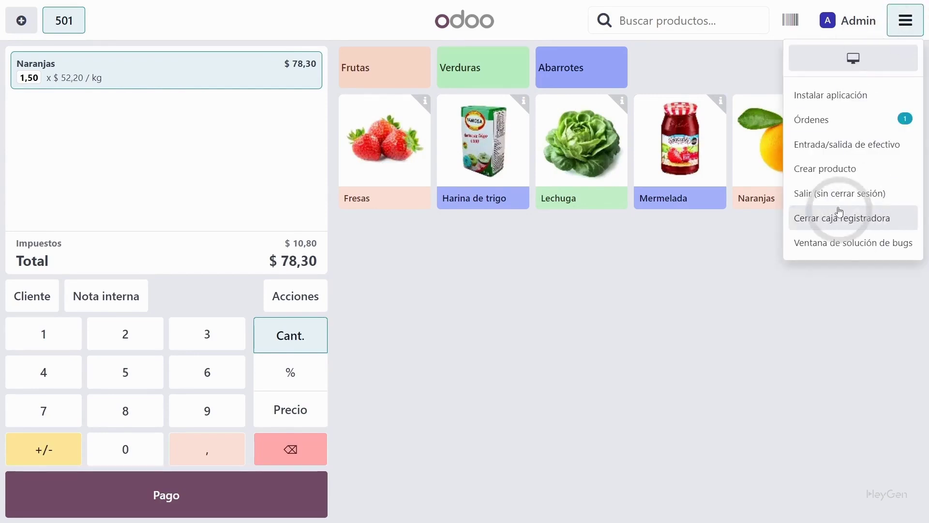
click(826, 251)
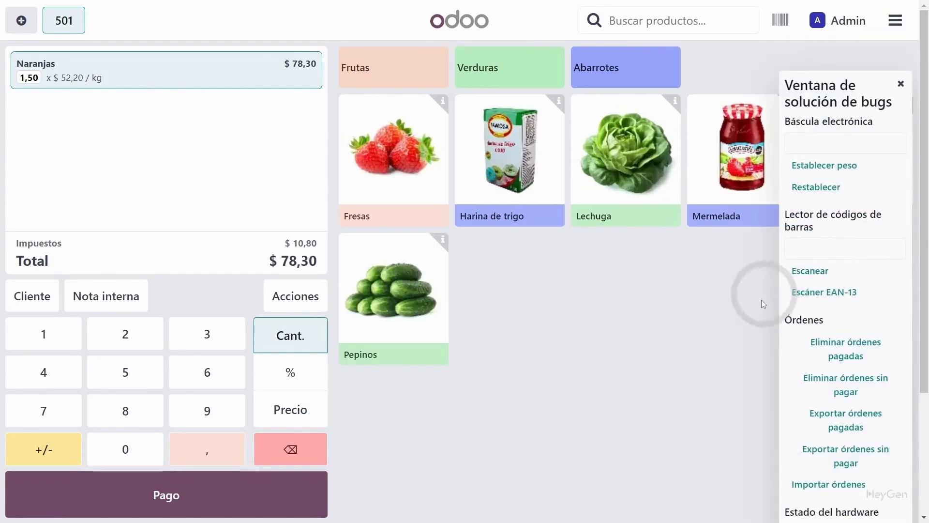
key(ctrl+3)
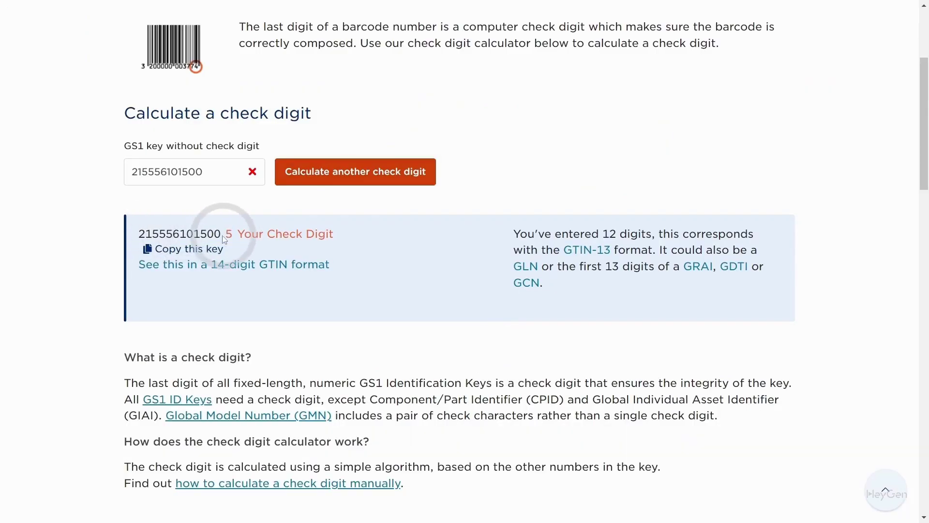
double_click(219, 232)
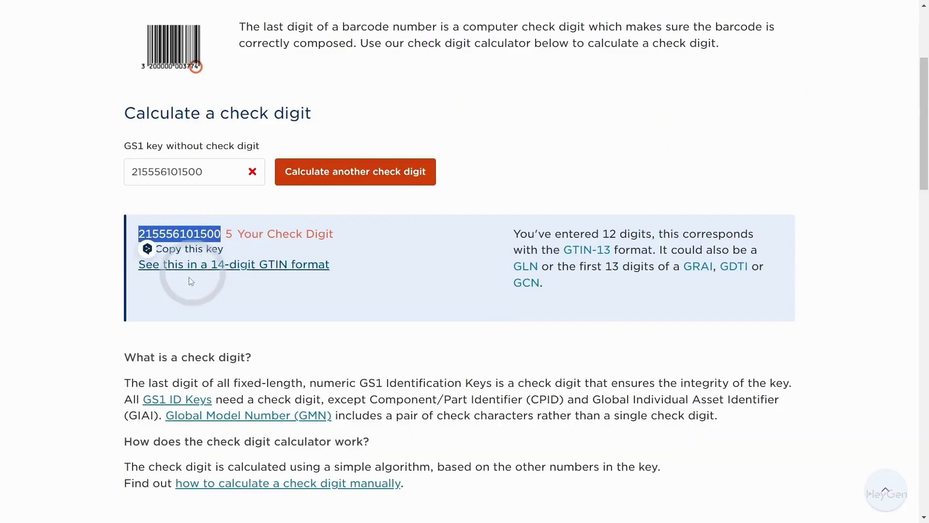
click(208, 250)
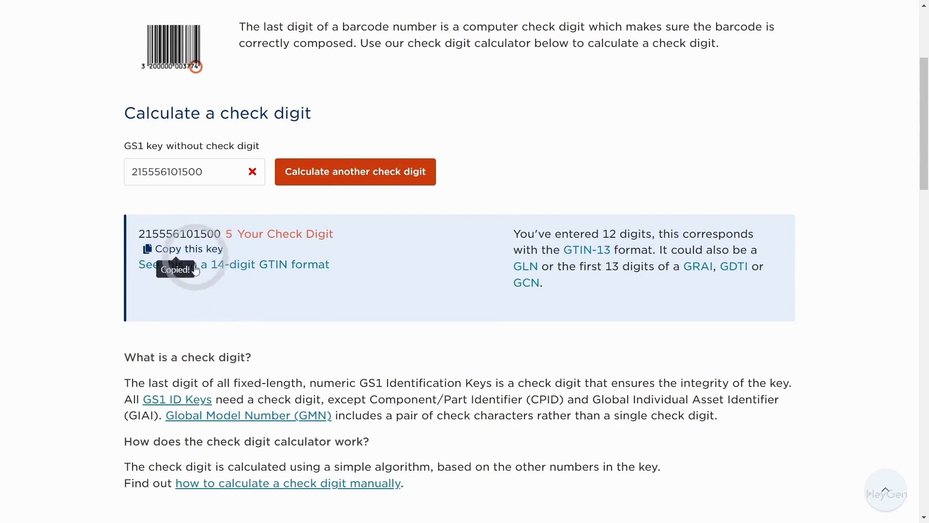
key(ctrl+3)
key(ctrl+2)
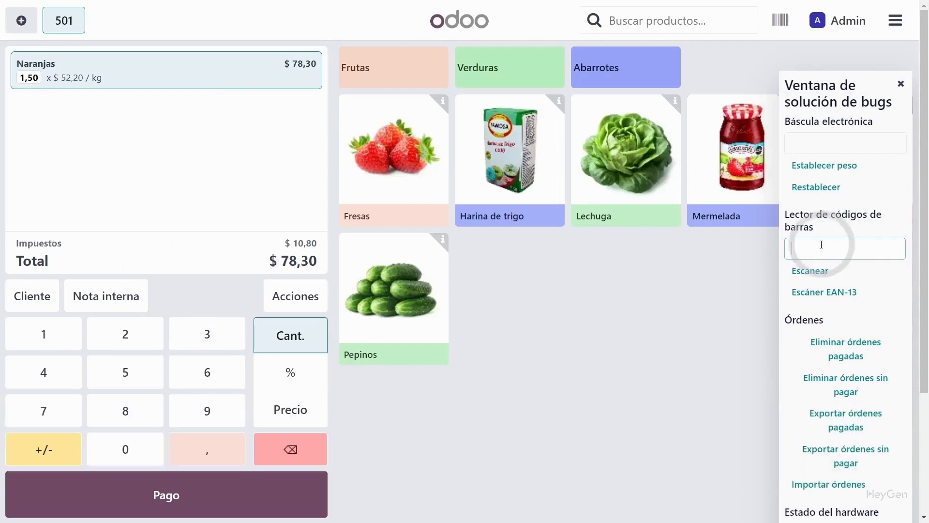
key(ctrl+v)
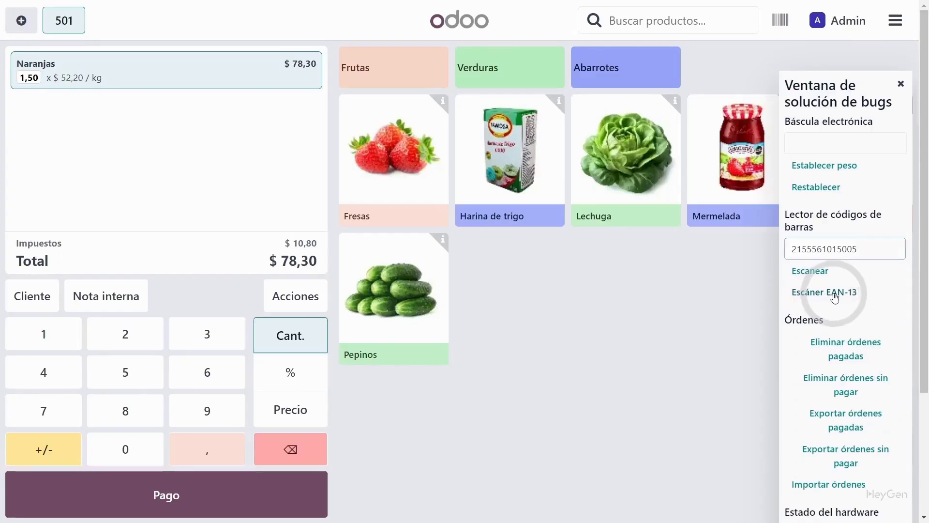
click(835, 292)
scroll(828, 294, down, 2)
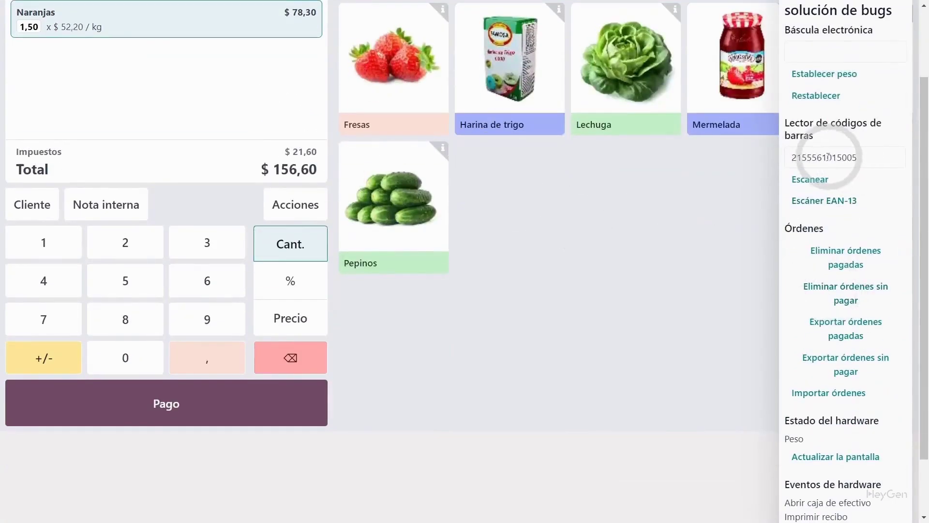
scroll(827, 157, up, 2)
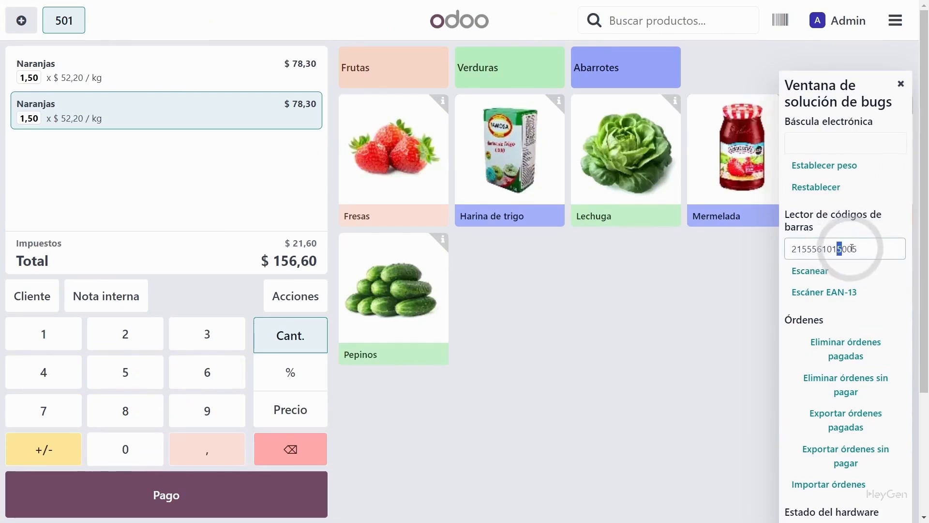
drag(859, 249, 854, 250)
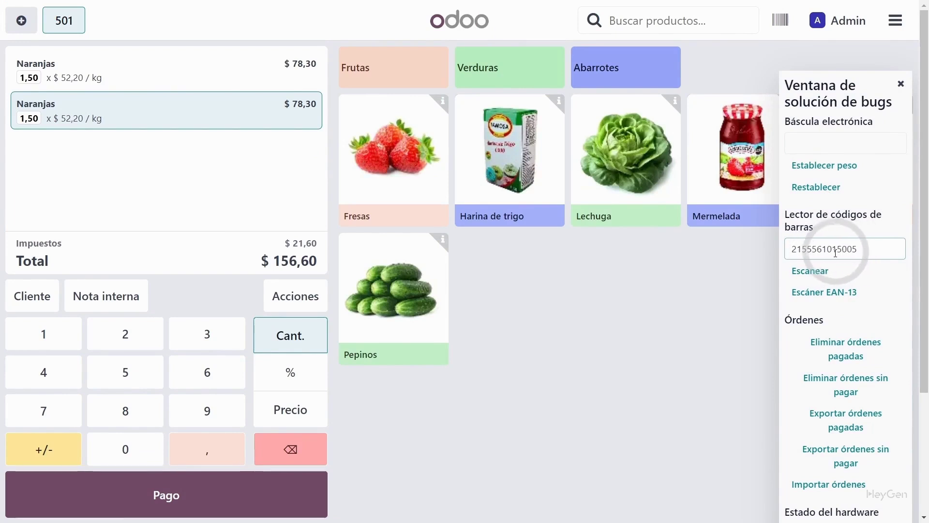
drag(853, 249, 797, 249)
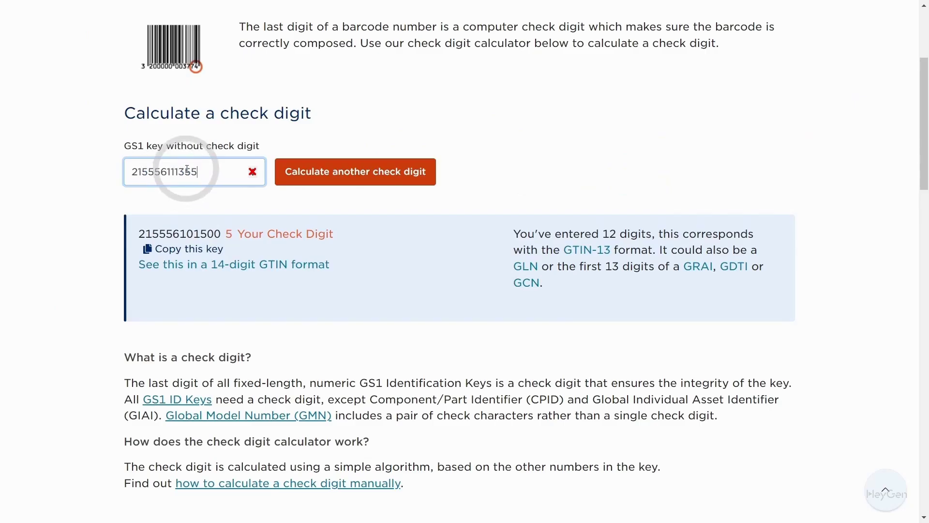
click(317, 171)
click(201, 249)
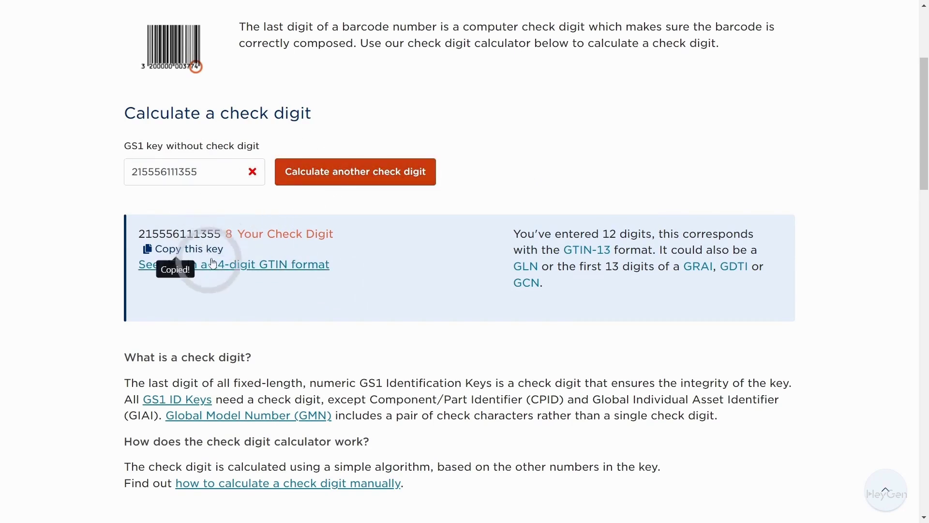
key(ctrl+Tab)
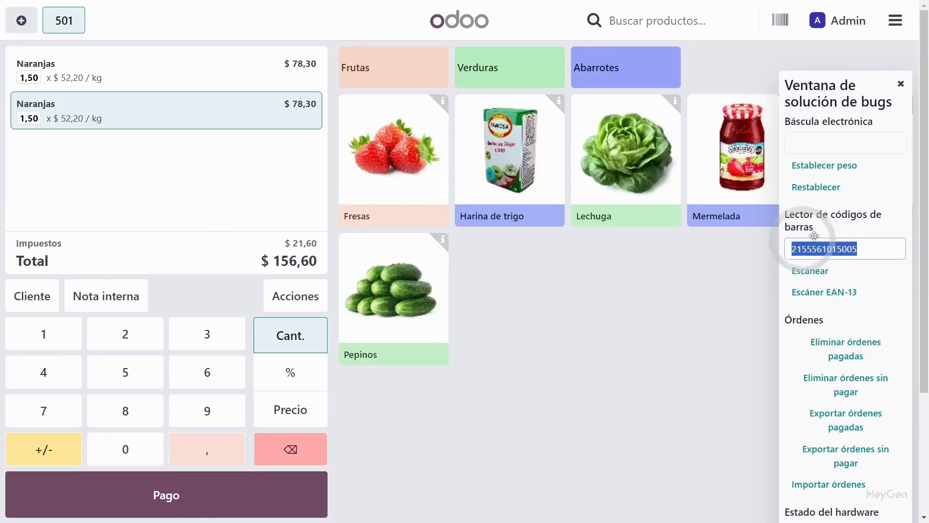
key(ctrl+v)
click(799, 291)
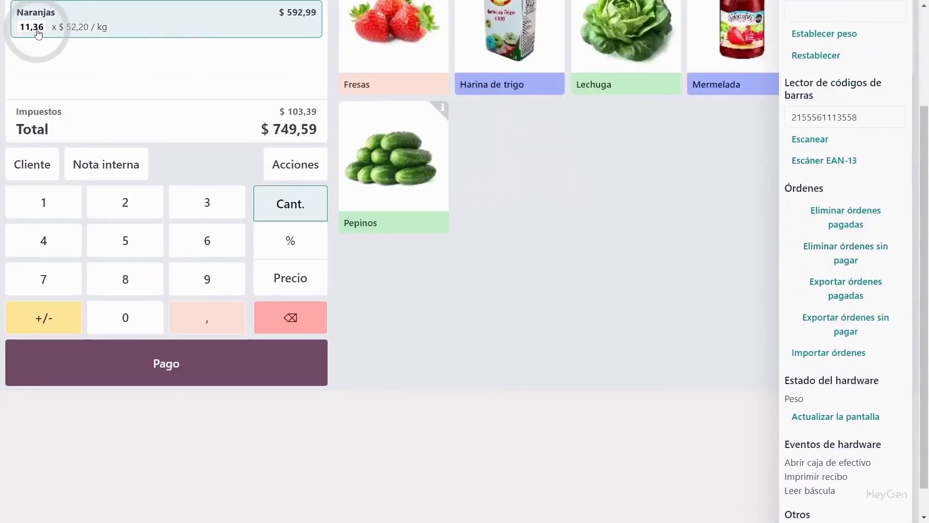
scroll(926, 91, up, 1)
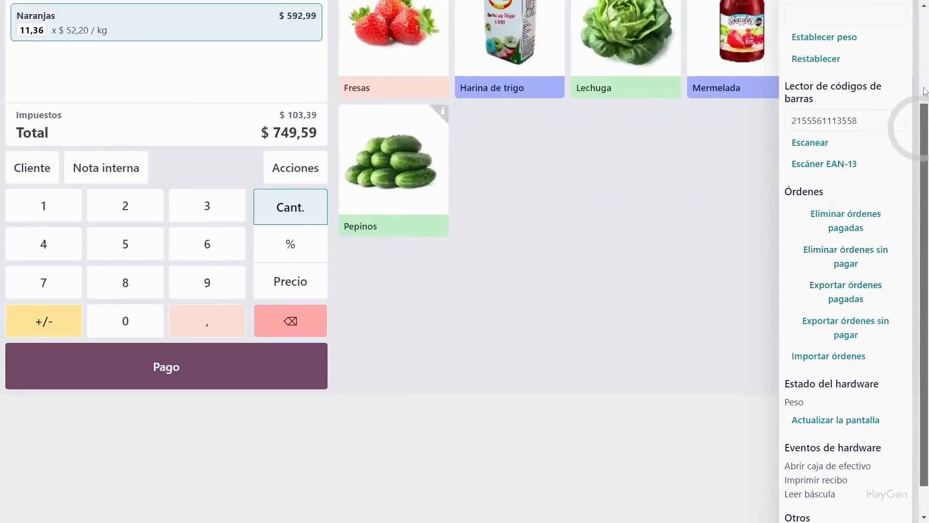
key(BackSpace)
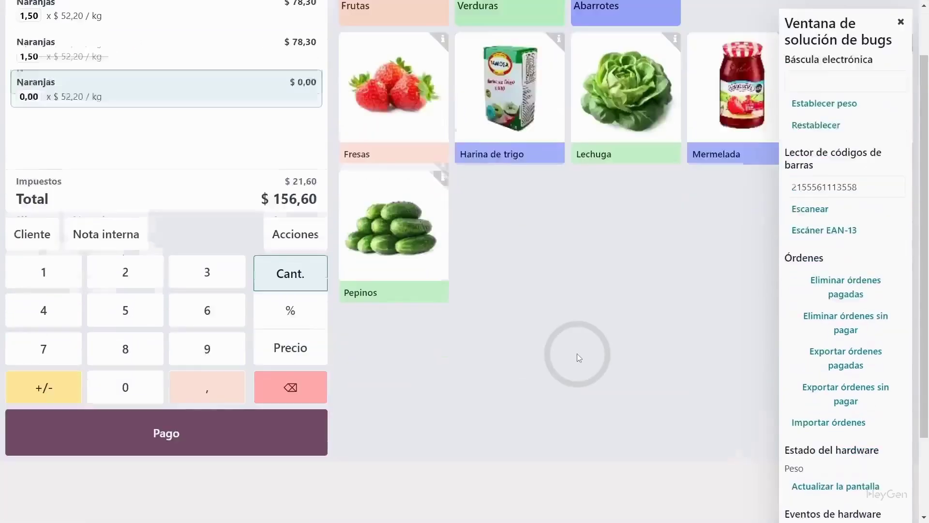
Step: Remove the zeroed oranges line and close the bug-solving window
key(BackSpace)
key(BackSpace)
key(BackSpace)
key(BackSpace)
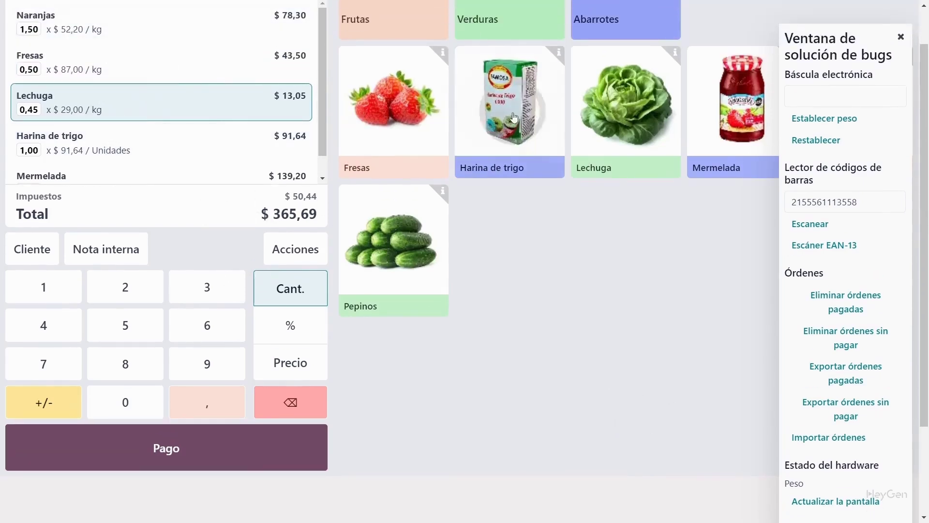
click(901, 36)
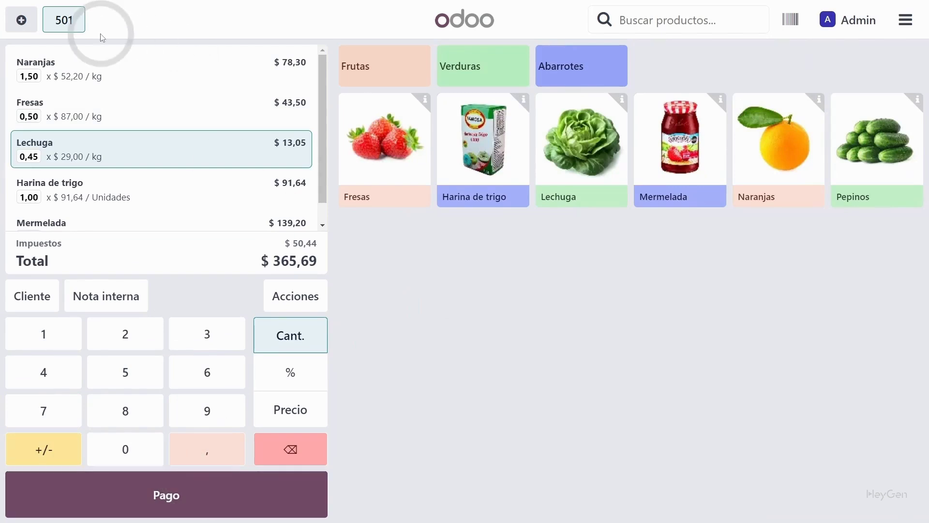